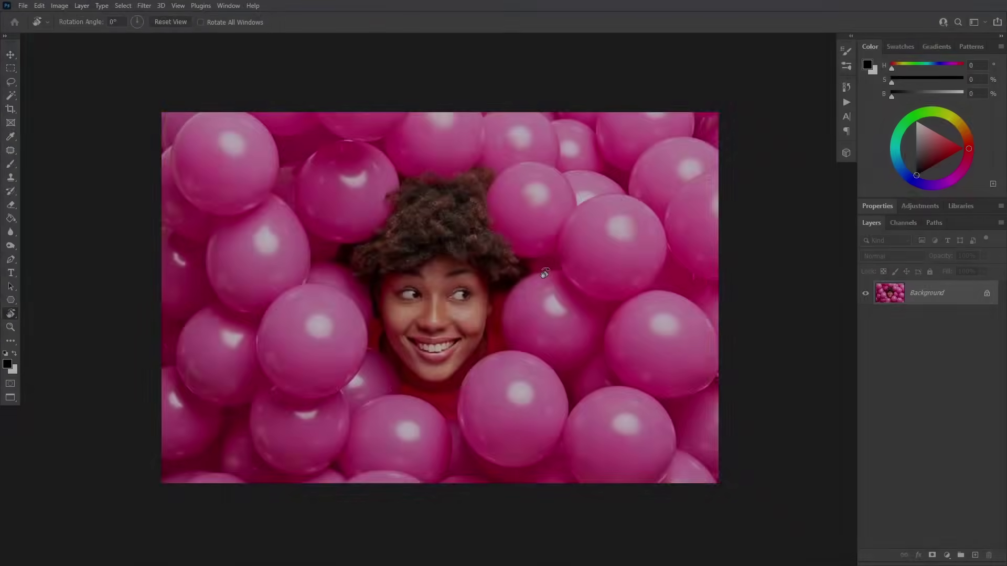
# Rotate the canvas view of the balloon portrait to about -72°.
pyautogui.moveTo(555, 278); pyautogui.dragTo(446, 96)
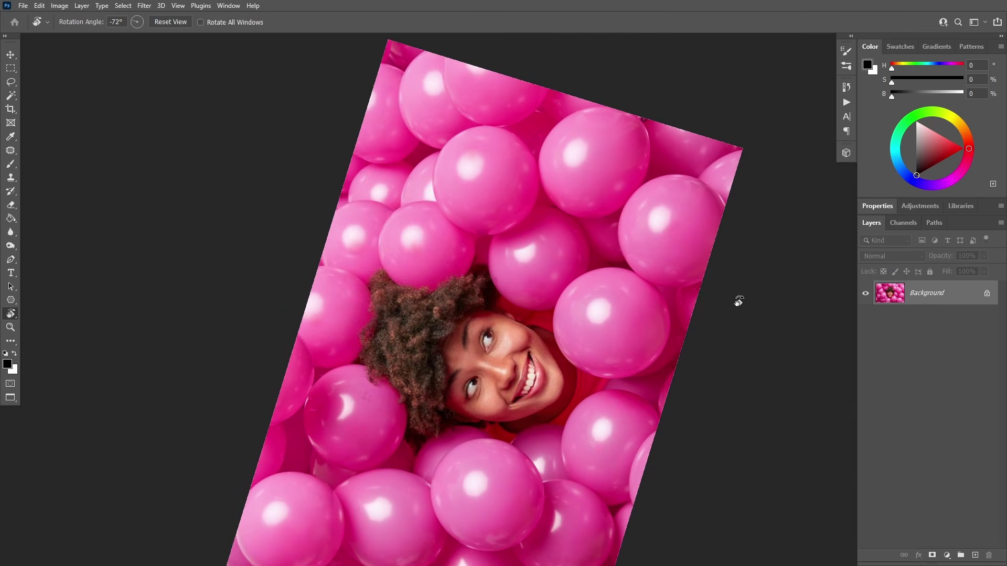
pyautogui.press('Escape')
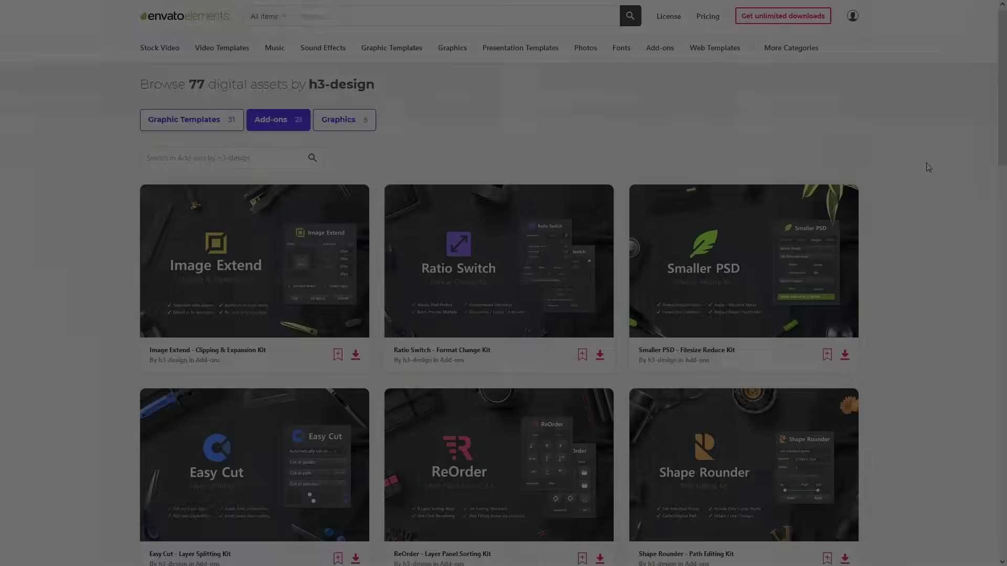
# Browse the h3-design add-ons on Envato Elements.
pyautogui.scroll(-5, 927, 164)
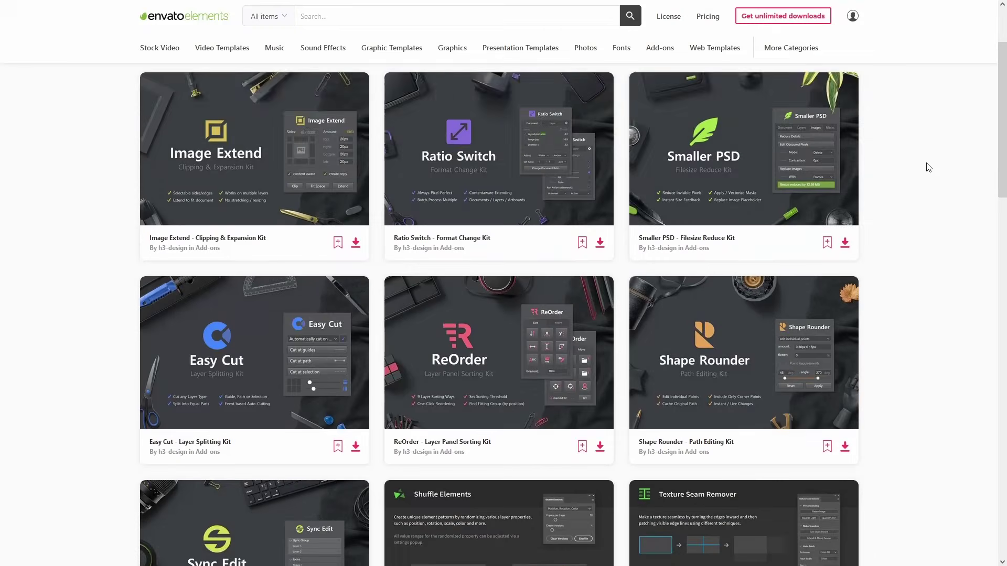
pyautogui.scroll(-6, 928, 167)
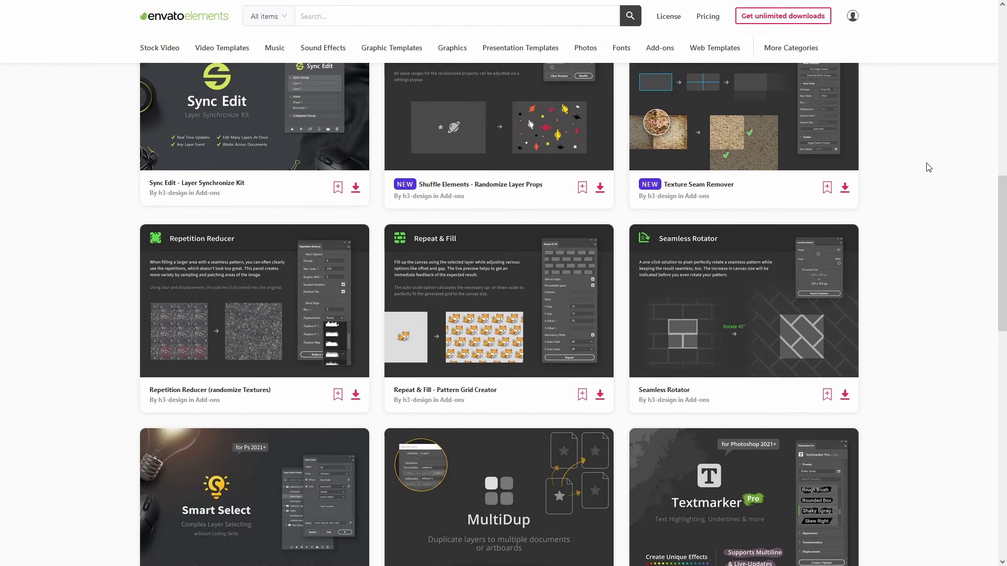
pyautogui.click(531, 260)
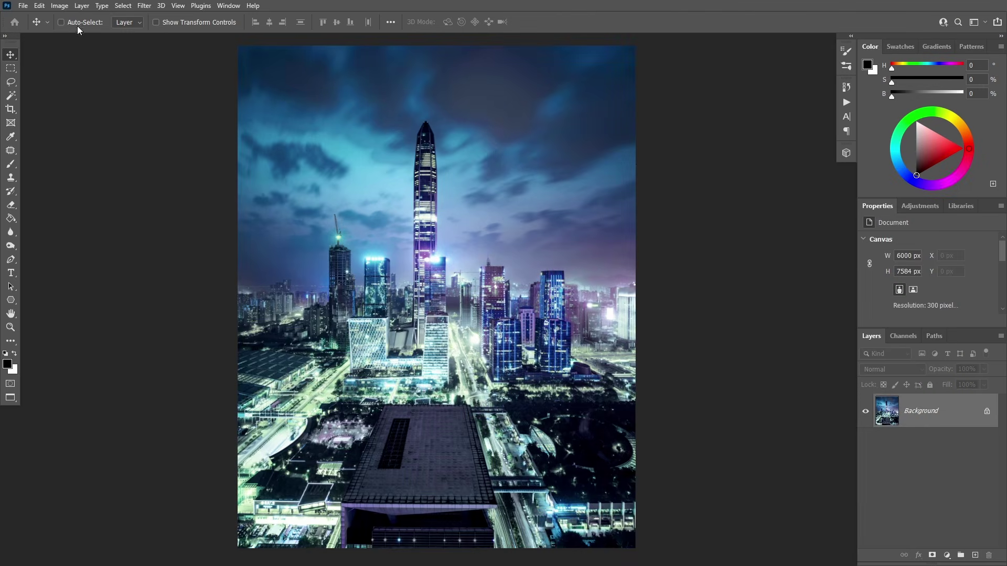
# Try rotating the whole city image by 180°, 90° clockwise and 90° counter clockwise.
pyautogui.click(58, 10)
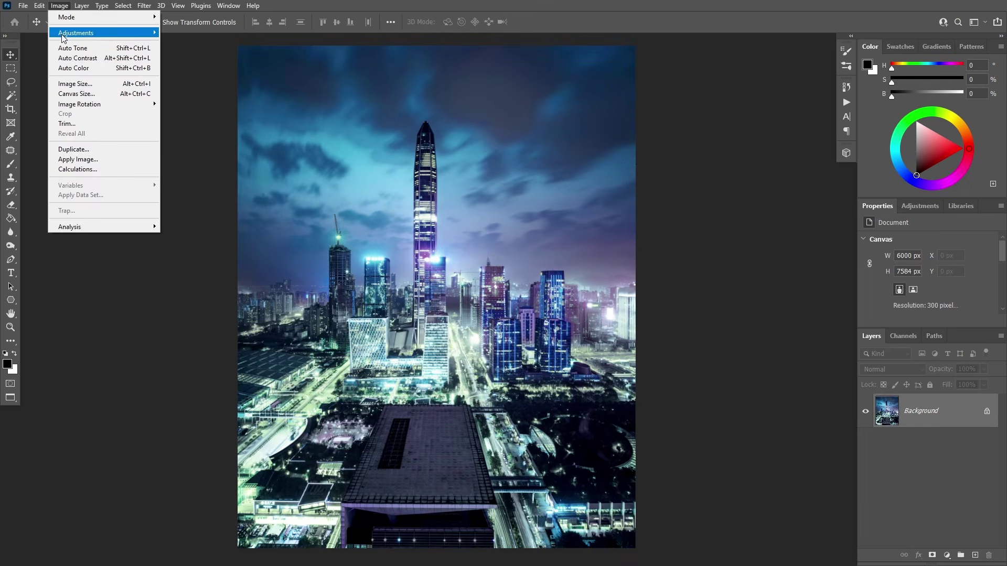
pyautogui.moveTo(74, 105)
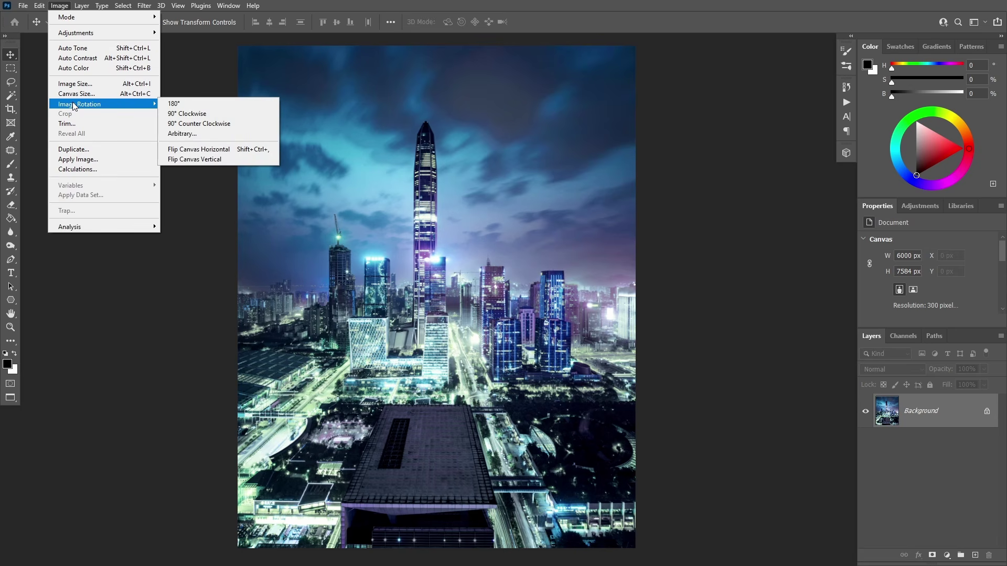
pyautogui.click(177, 104)
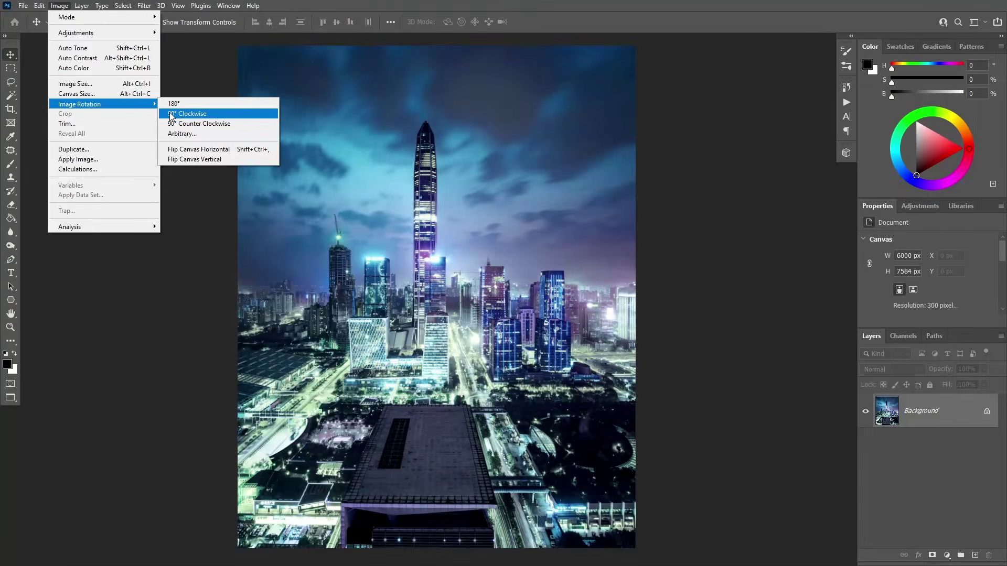
pyautogui.click(171, 116)
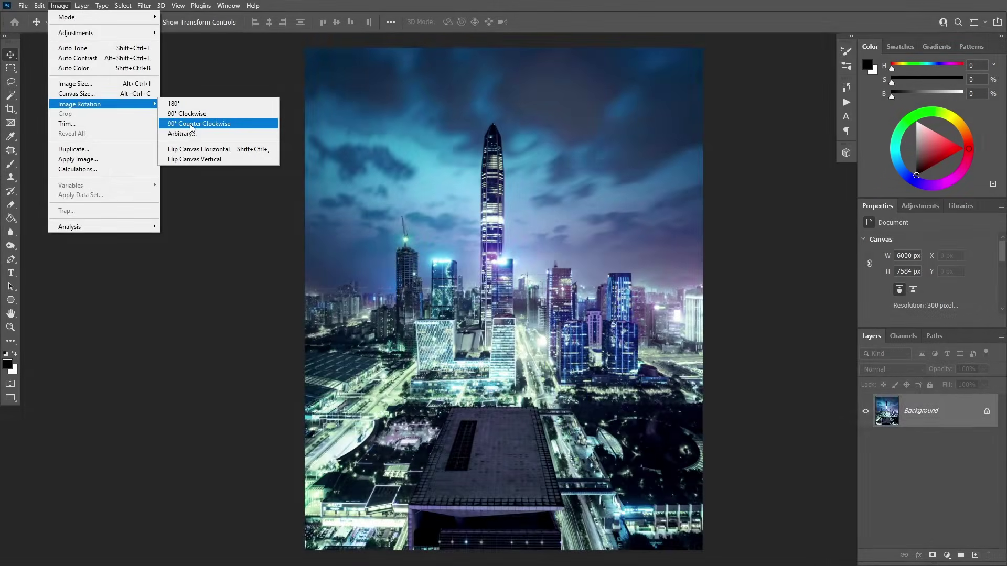
pyautogui.click(190, 124)
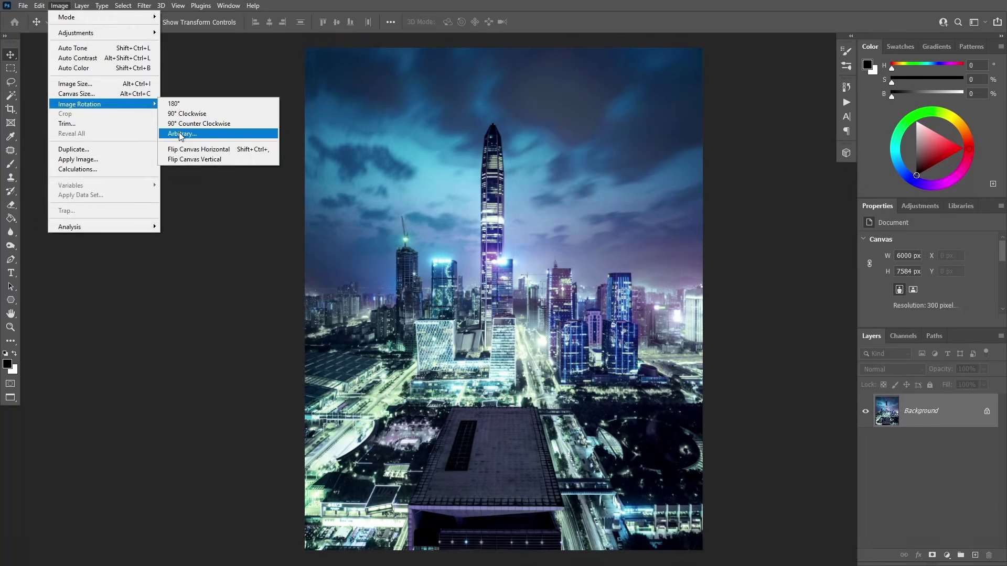
# Rotate the canvas of the city image by an arbitrary angle of 45° clockwise.
pyautogui.click(178, 136)
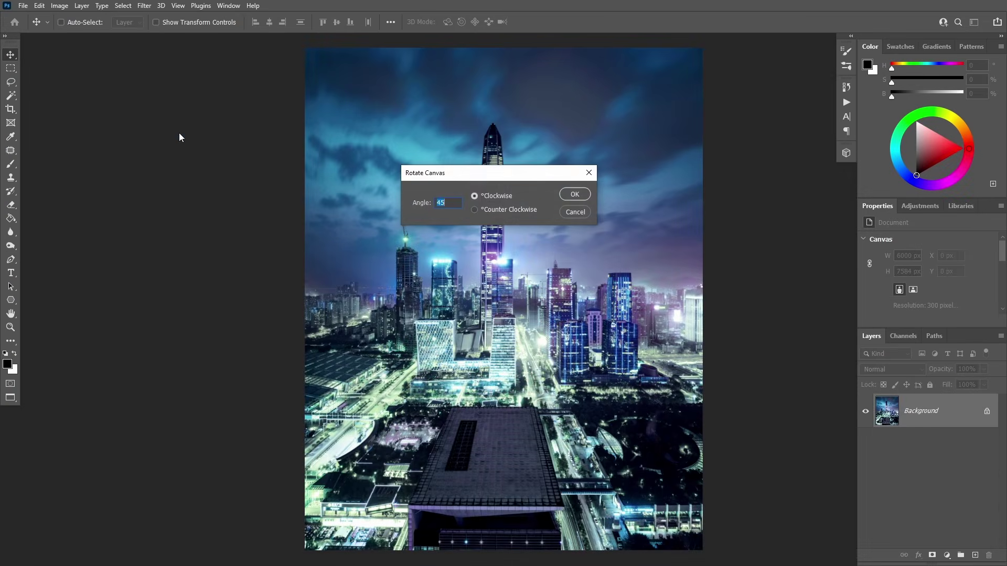
pyautogui.click(573, 194)
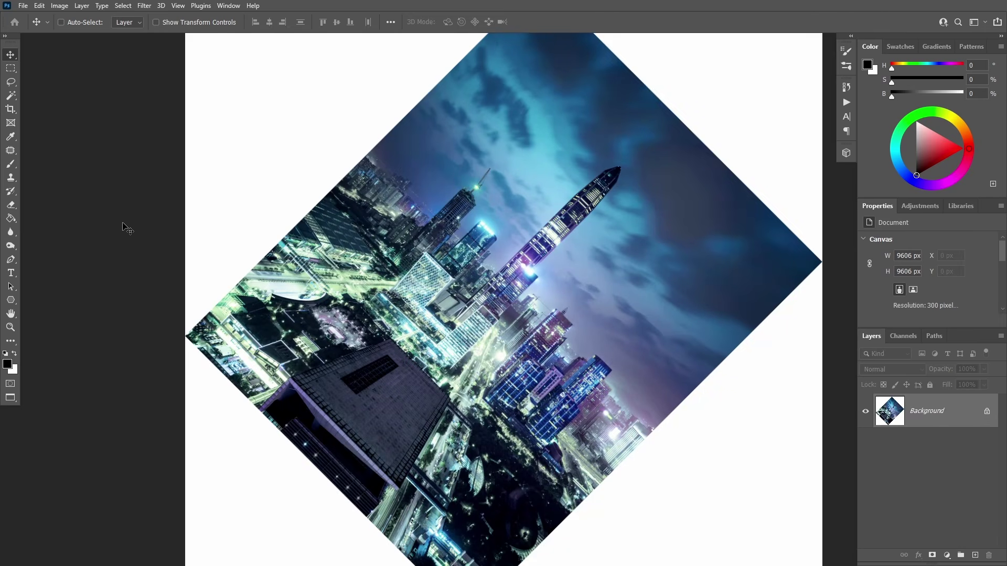
pyautogui.hotkey('ctrl', '-')
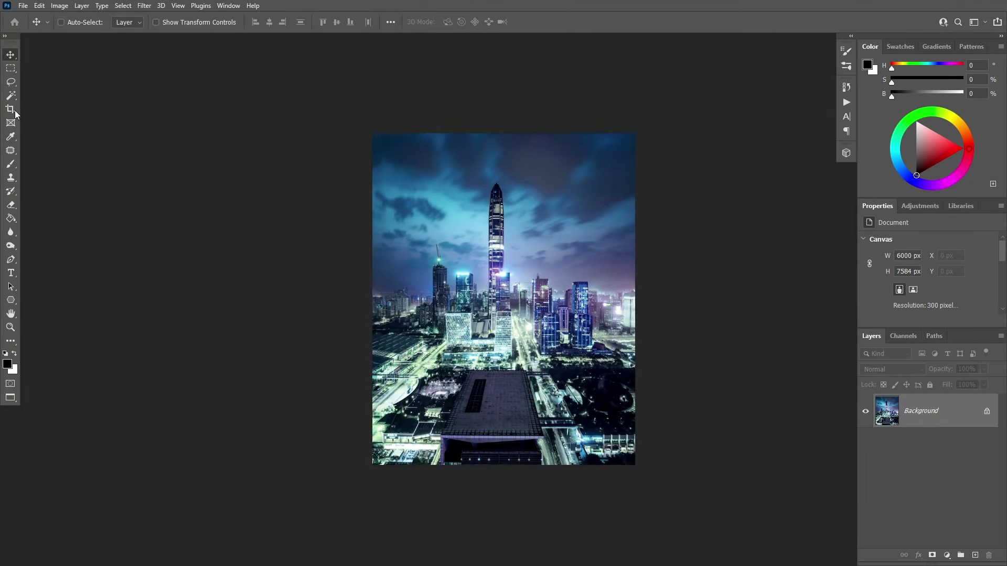
# Tilt the city photo clockwise with the Crop tool and apply the crop.
pyautogui.press('c')
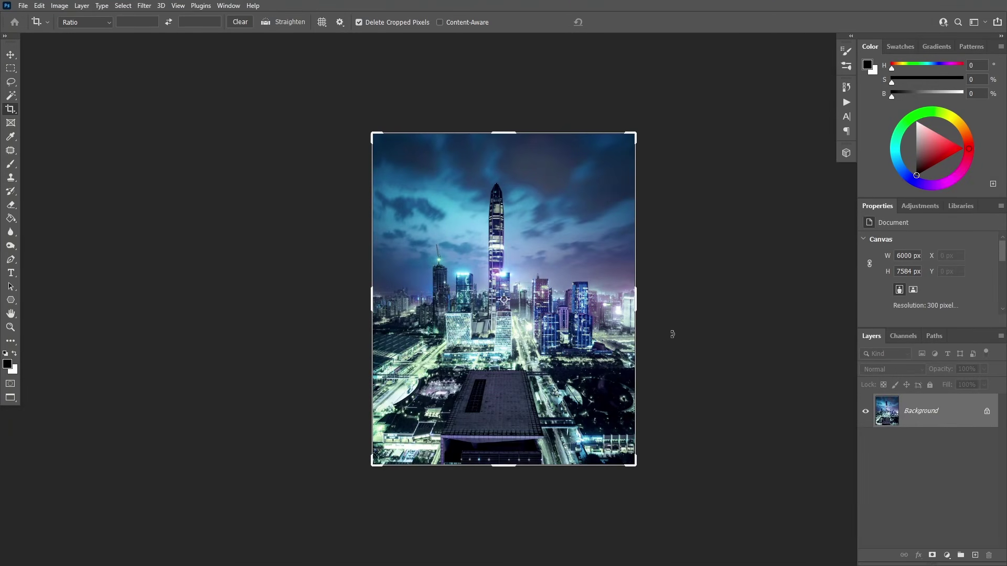
pyautogui.moveTo(673, 334); pyautogui.dragTo(652, 380)
pyautogui.press('Return')
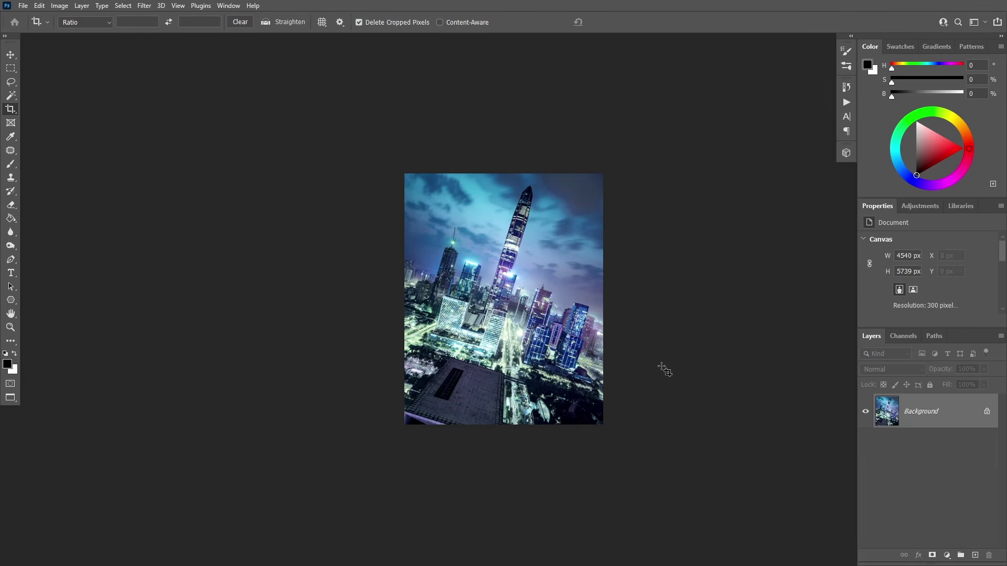
# Rotate the cropped city photo slightly counter-clockwise with the Crop tool and apply the crop.
pyautogui.press('z')
pyautogui.click(621, 349)
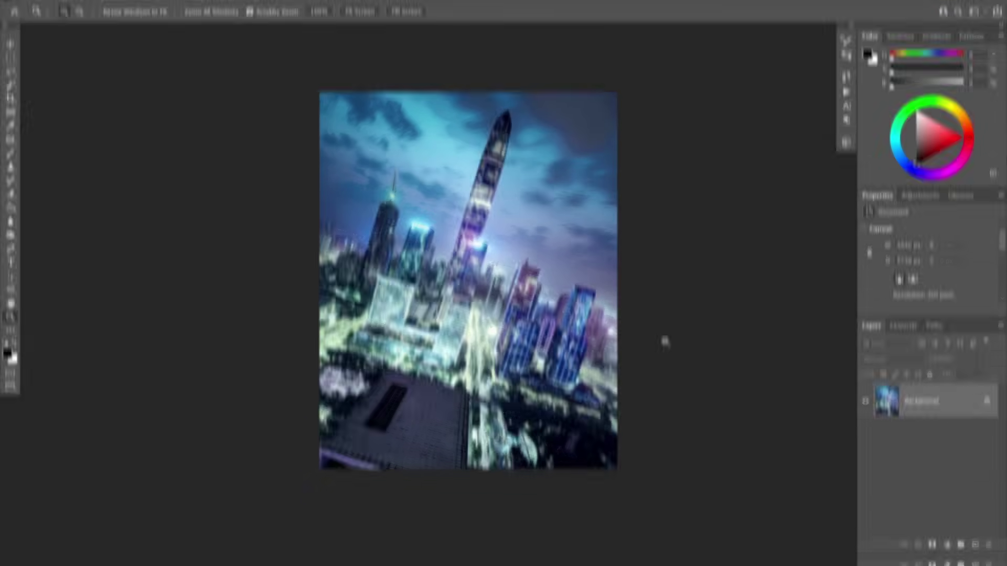
pyautogui.press('c')
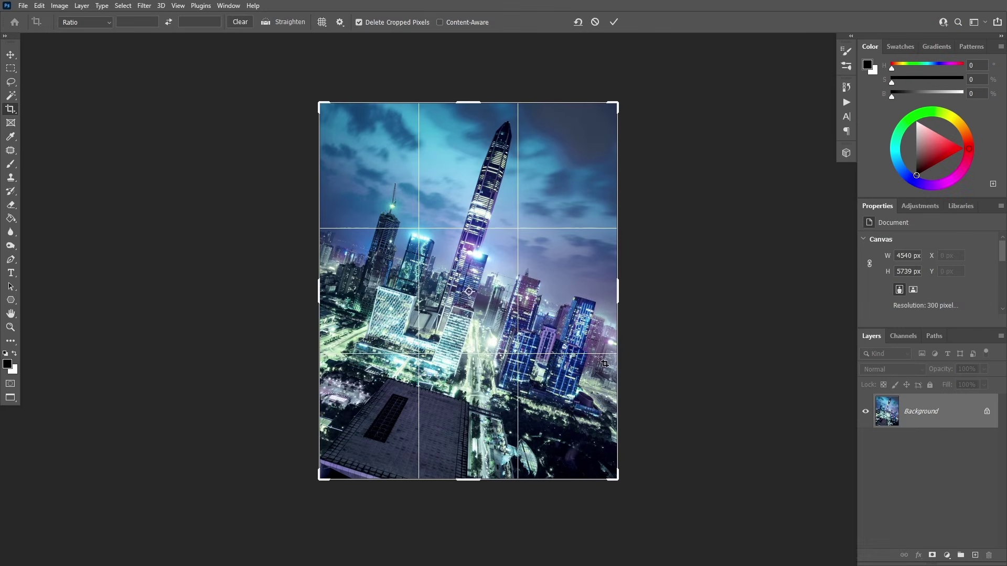
pyautogui.moveTo(633, 357)
pyautogui.mouseDown()
pyautogui.moveTo(640, 348)
pyautogui.moveTo(652, 359)
pyautogui.moveTo(635, 344)
pyautogui.moveTo(652, 316)
pyautogui.moveTo(629, 344)
pyautogui.mouseUp()
pyautogui.press('Return')
pyautogui.press('v')
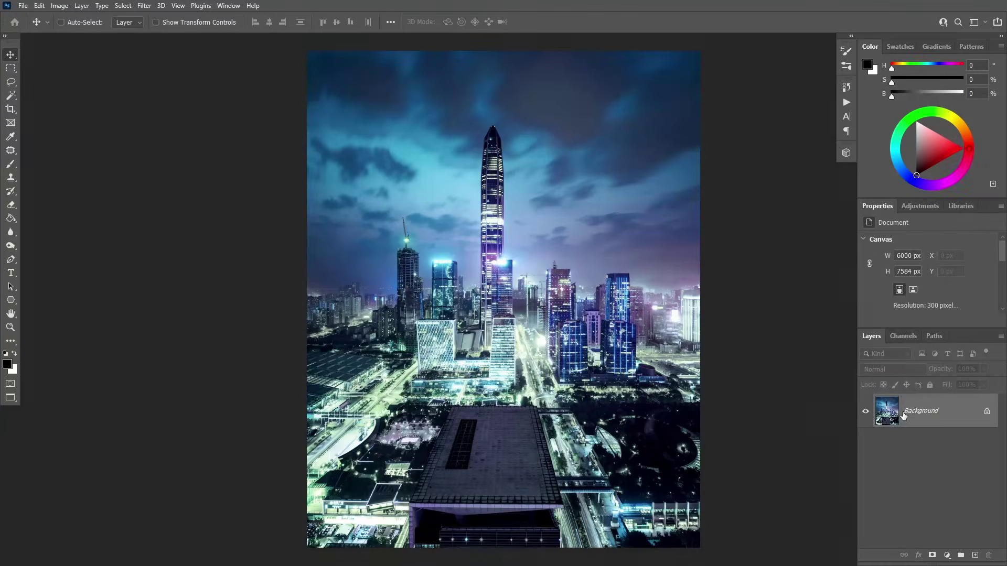
# Duplicate the Background layer of the city photo and convert the copy to a smart object.
pyautogui.hotkey('ctrl', 'j')
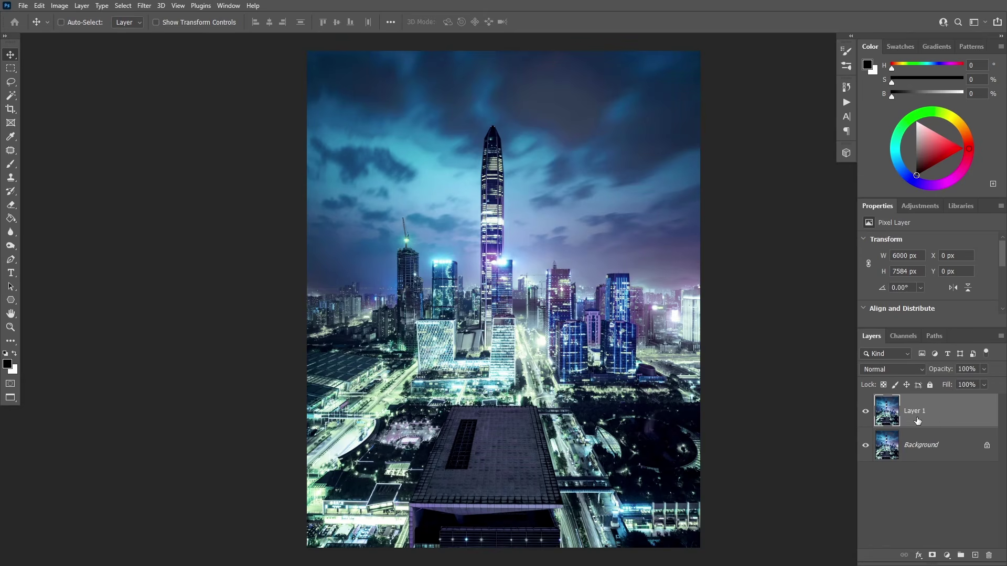
pyautogui.rightClick(952, 420)
pyautogui.click(887, 248)
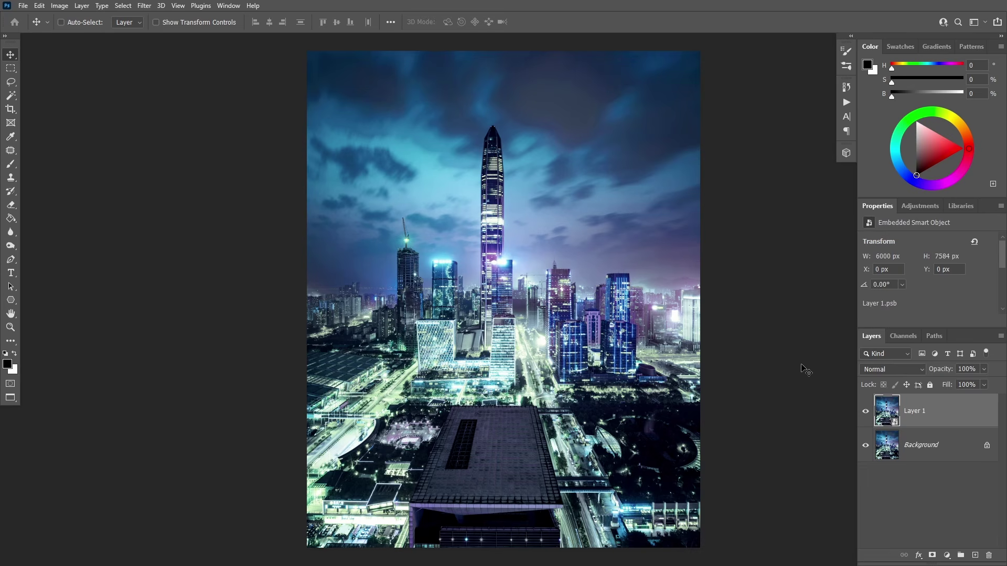
# Rotate the city image containing the smart object counter-clockwise with the Crop tool and apply the crop.
pyautogui.hotkey('ctrl', '-')
pyautogui.press('c')
pyautogui.moveTo(676, 320); pyautogui.dragTo(620, 207)
pyautogui.press('Return')
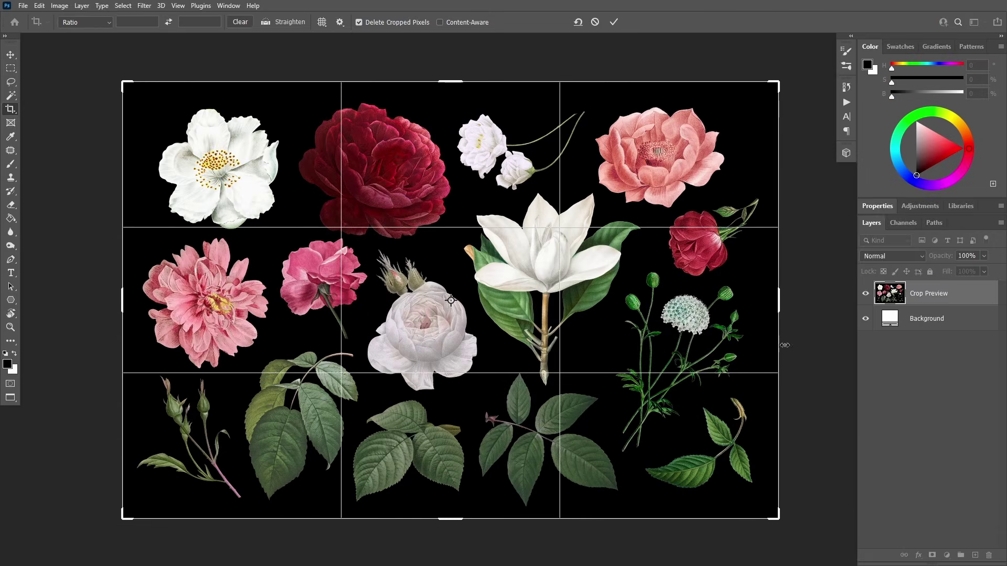
# Try rotating the whole flower artwork clockwise with the Crop tool.
pyautogui.moveTo(802, 344); pyautogui.dragTo(717, 447)
pyautogui.press('Escape')
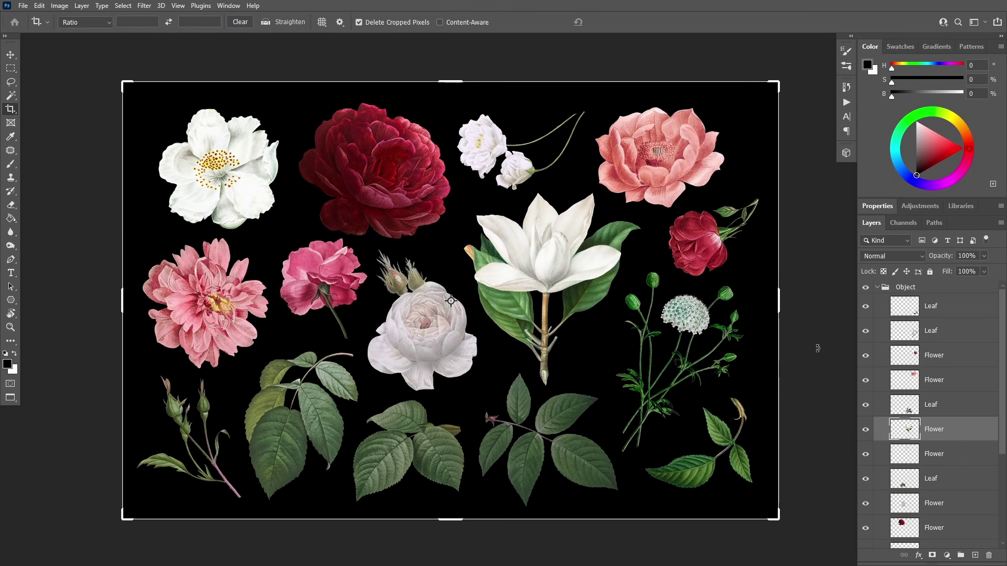
pyautogui.press('v')
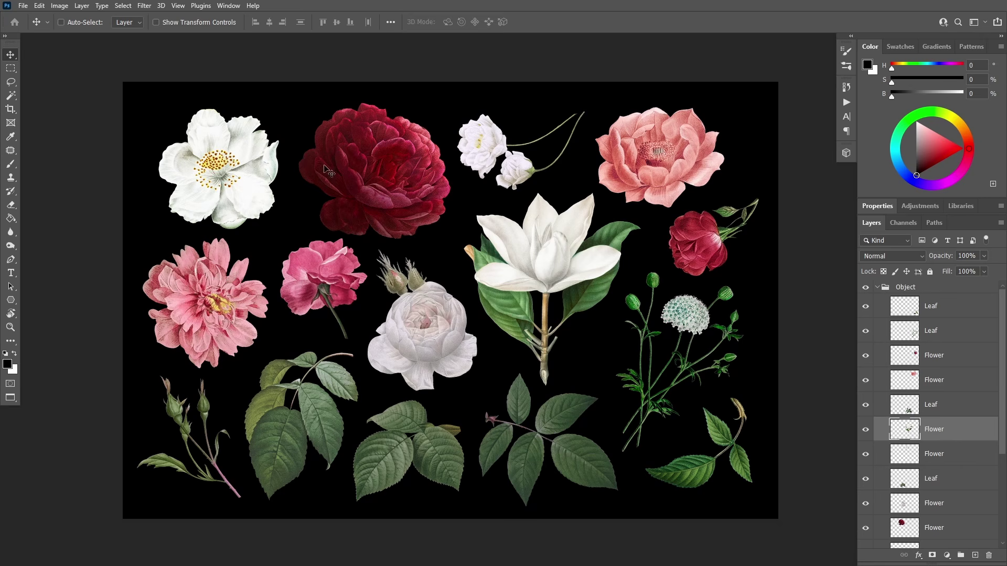
# Rotate the selected white magnolia layer 90° clockwise with Transform.
pyautogui.click(36, 6)
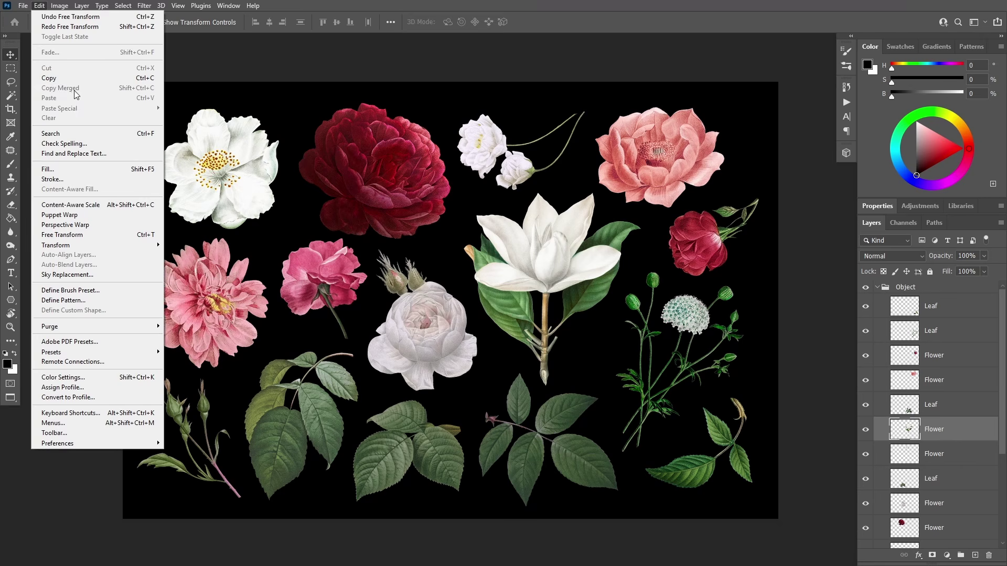
pyautogui.moveTo(96, 245)
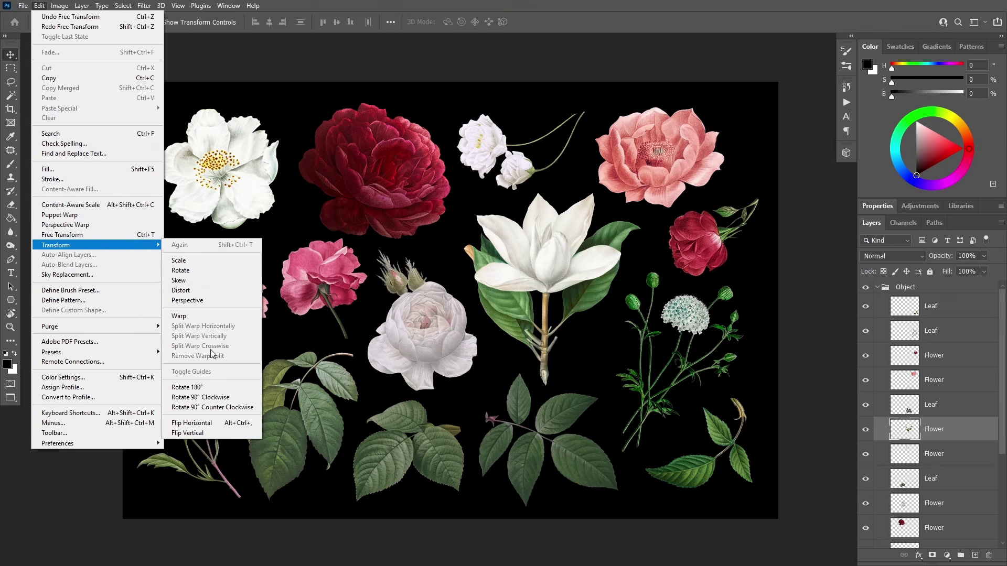
pyautogui.click(230, 397)
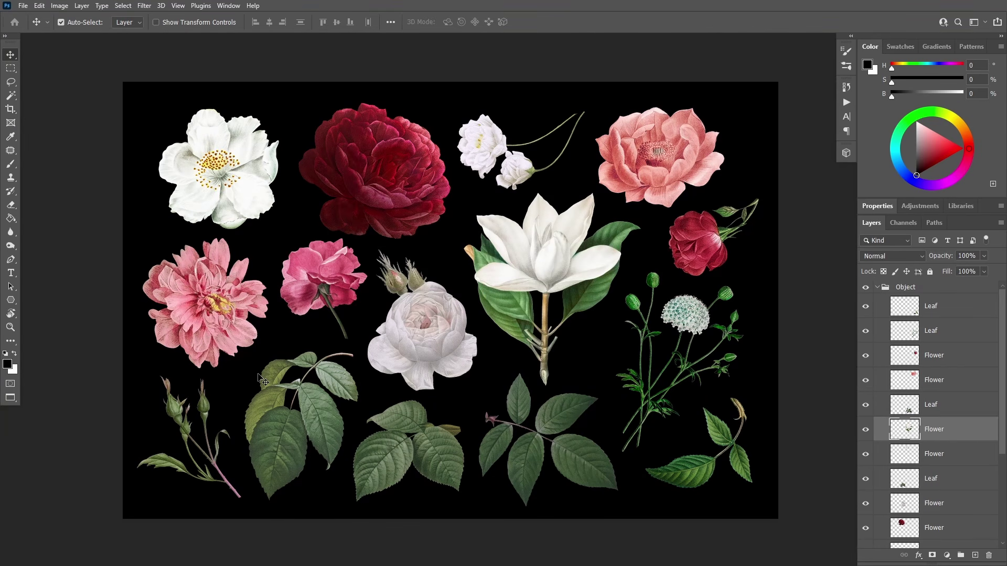
# Rotate the white magnolia freehand by about 66° with Free Transform, set its angle to 45° and apply it.
pyautogui.hotkey('ctrl', 't')
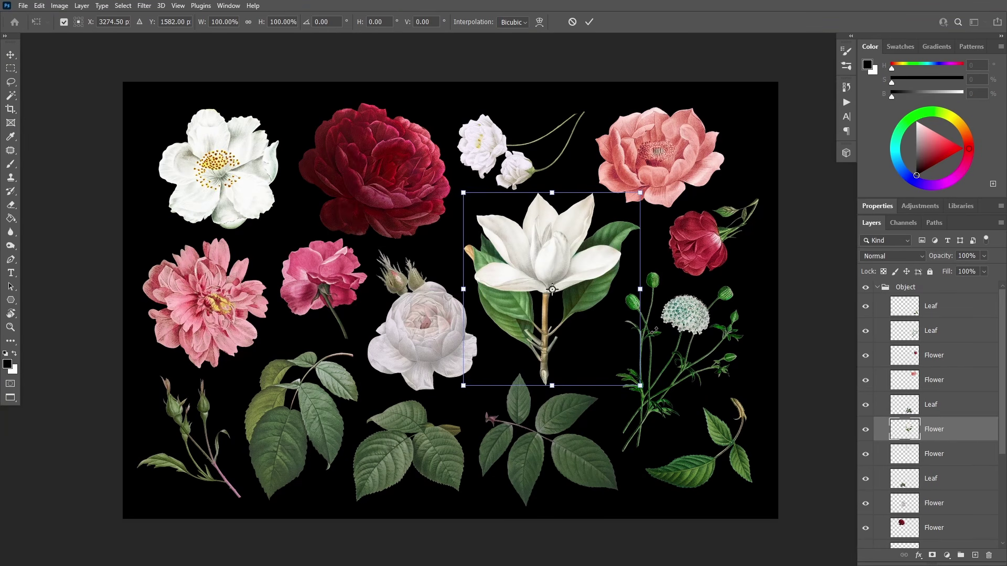
pyautogui.moveTo(655, 332); pyautogui.dragTo(587, 416)
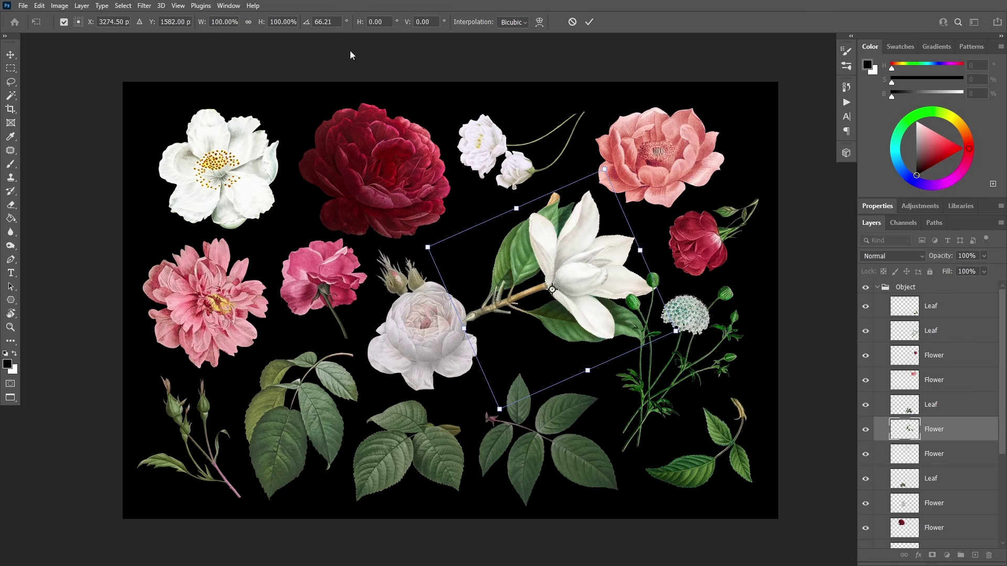
pyautogui.doubleClick(335, 22)
pyautogui.write('45')
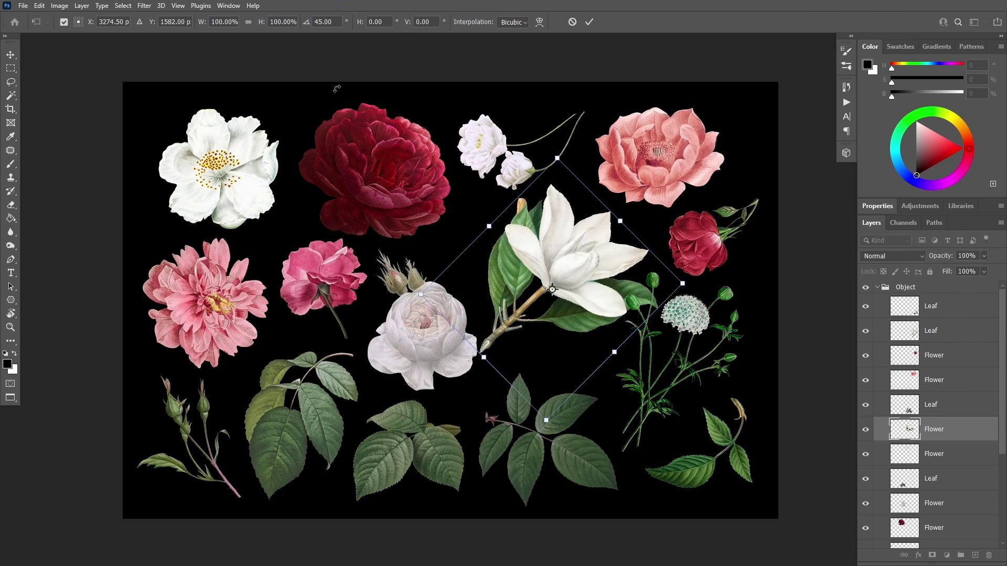
pyautogui.press('Return')
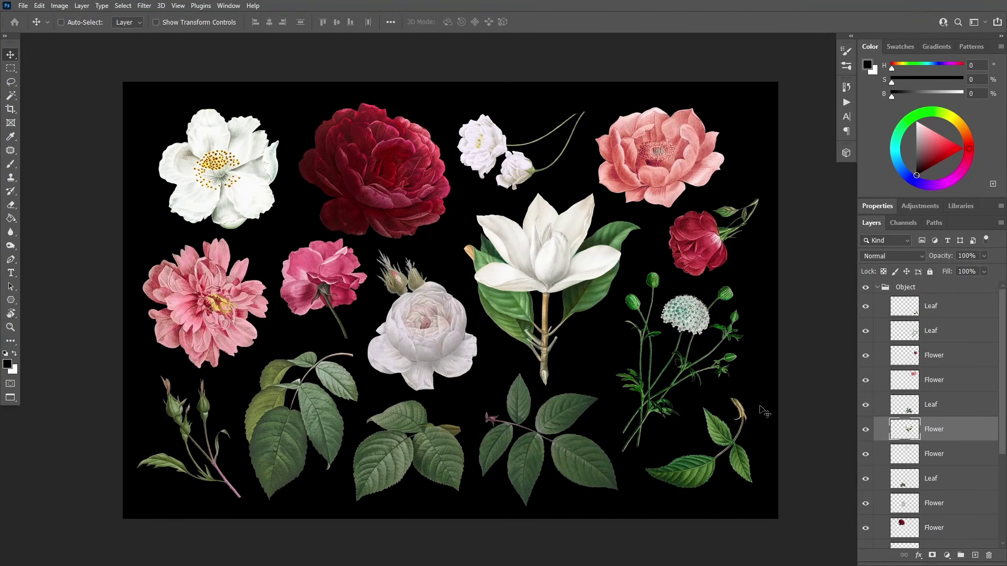
# Add the Flower layer directly below the magnolia's to the selection and rotate both layers together with Free Transform.
pyautogui.keyDown('ctrl'); pyautogui.click(947, 456); pyautogui.keyUp('ctrl')
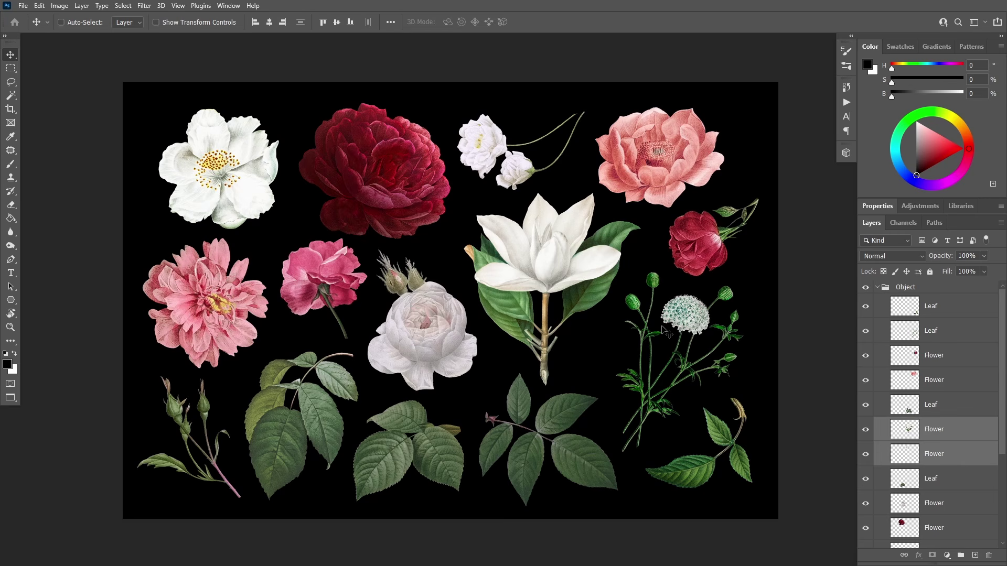
pyautogui.hotkey('ctrl', 't')
pyautogui.moveTo(656, 287); pyautogui.dragTo(586, 241)
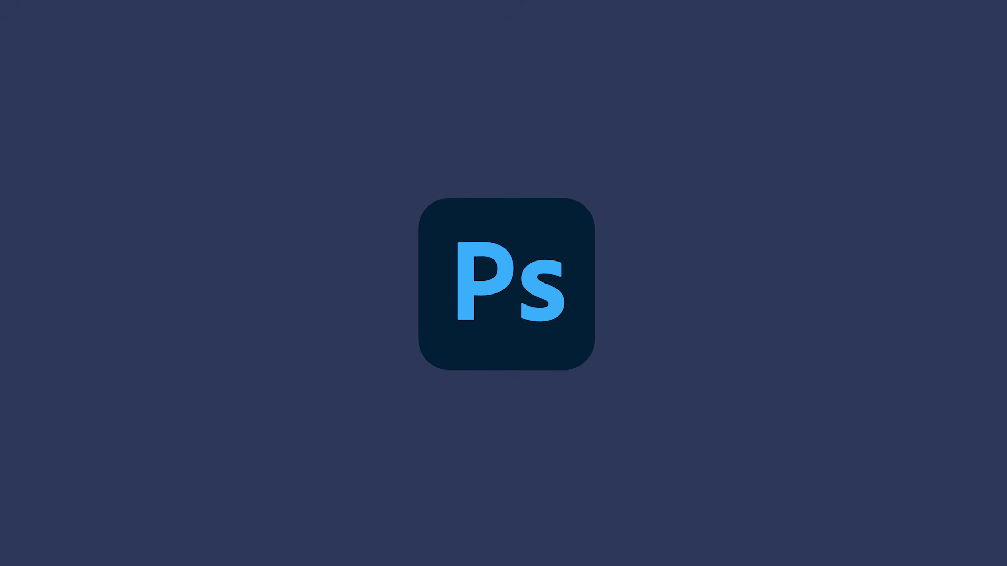